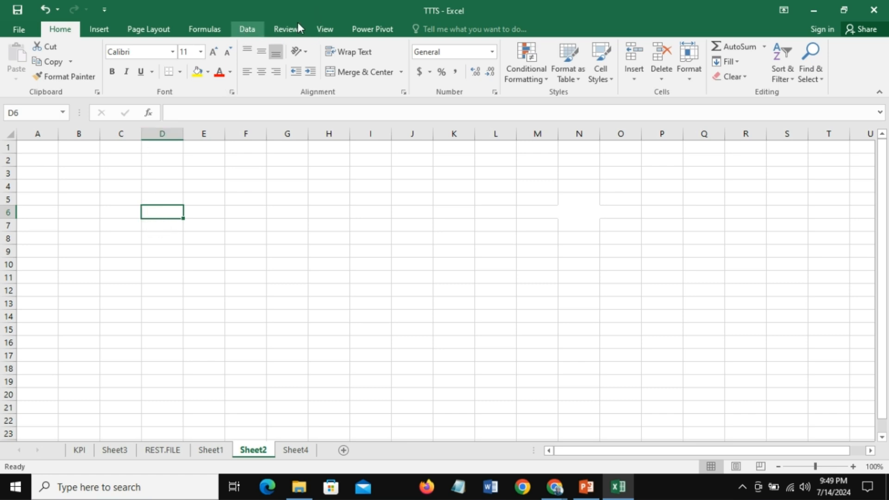
Hide the gridlines, headings and formula bar on Sheet2, and set the ribbon to auto-hide.
click(325, 27)
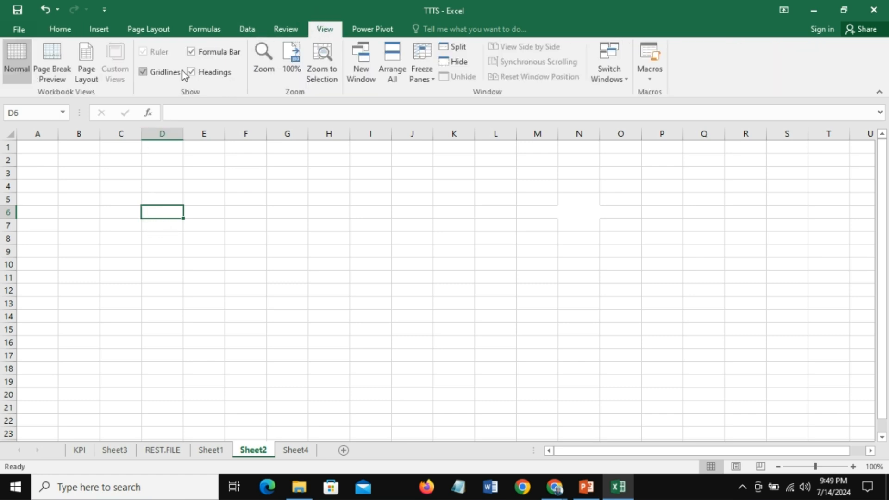
click(142, 73)
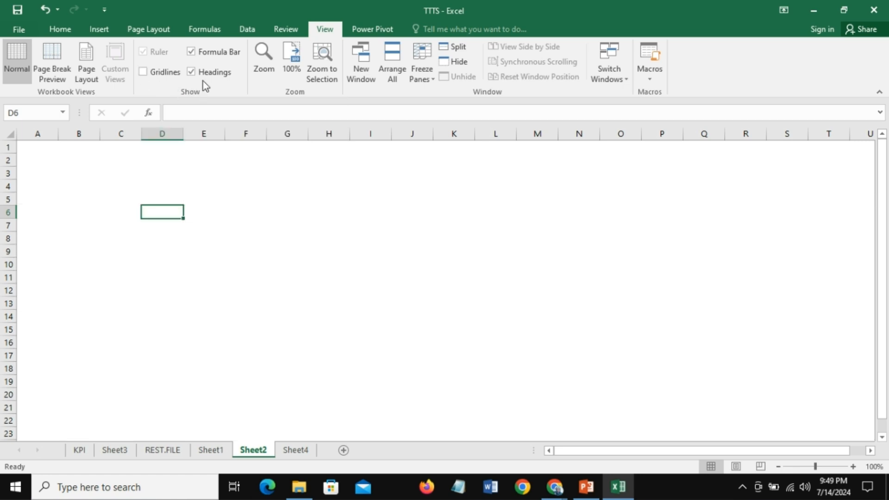
click(192, 72)
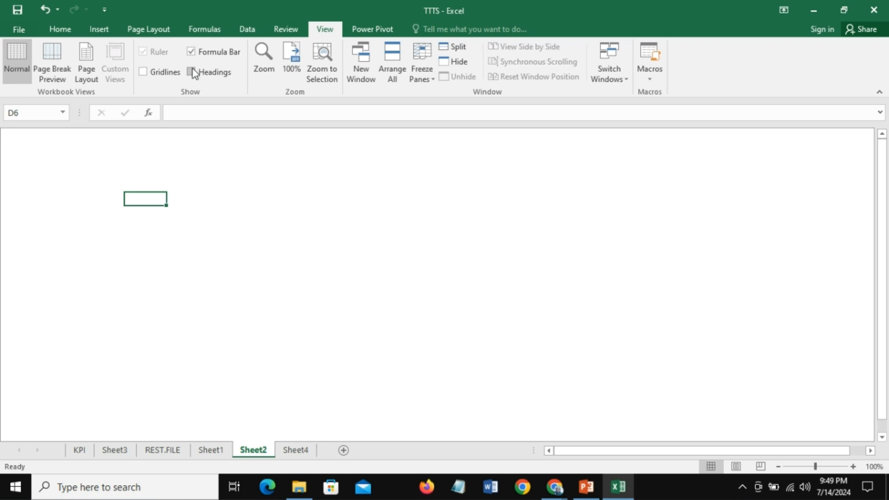
click(192, 52)
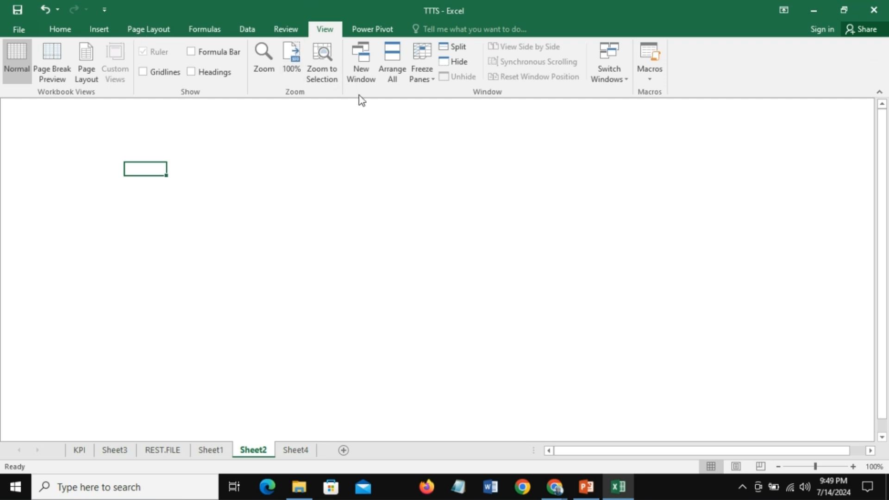
click(780, 10)
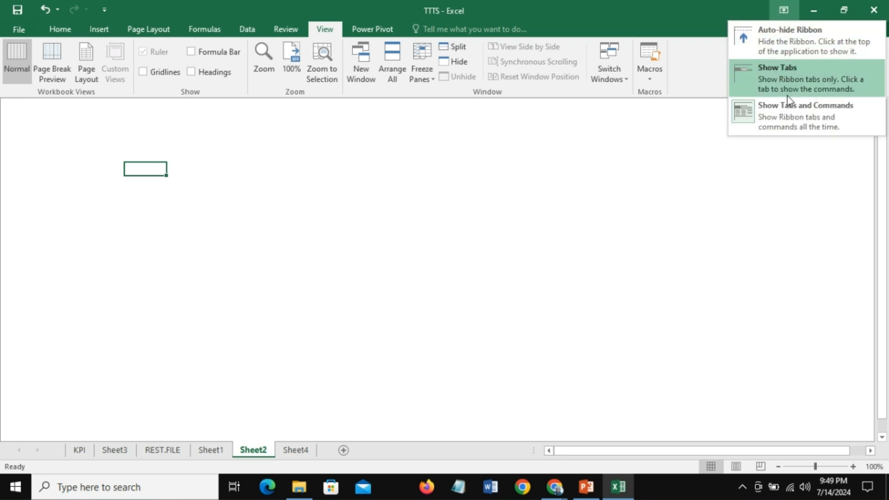
click(790, 37)
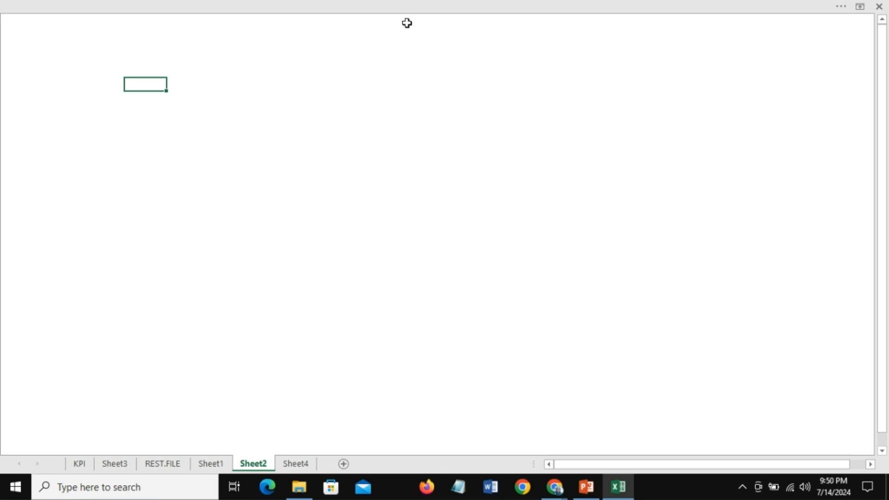
click(547, 4)
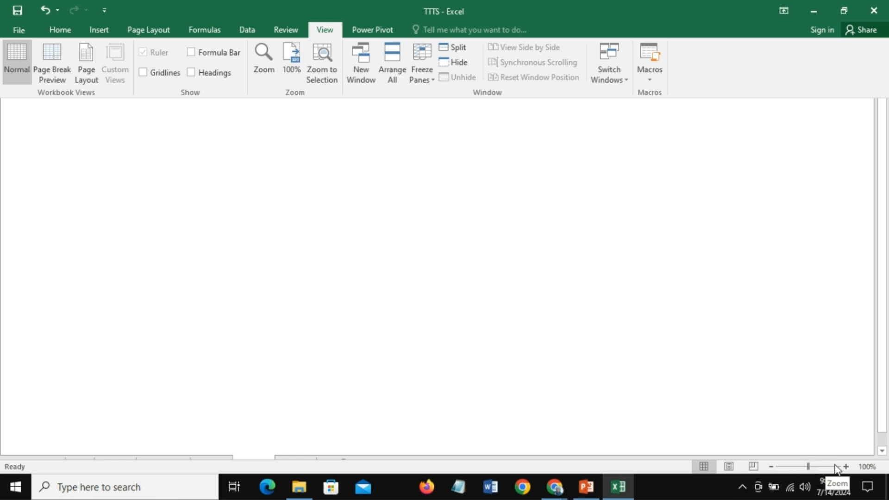
key(ctrl+shift+F1)
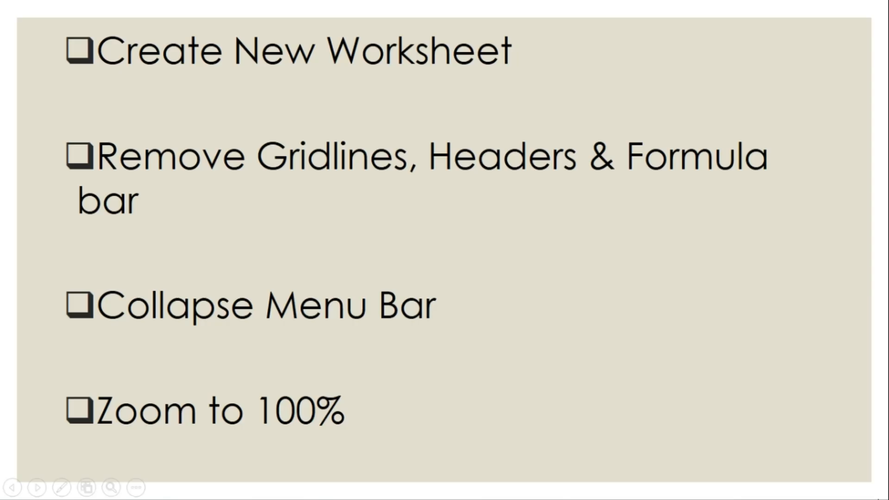
key(Right)
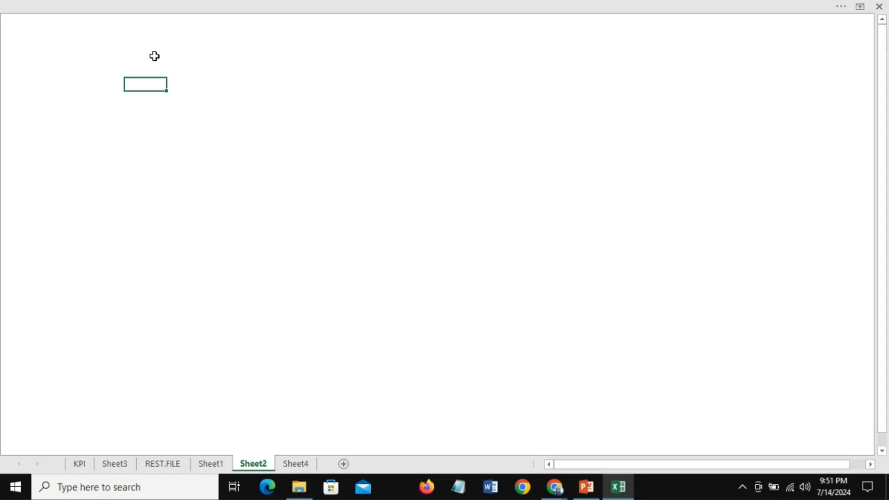
Select blank cell F17 and open the custom colour settings for its fill.
click(238, 224)
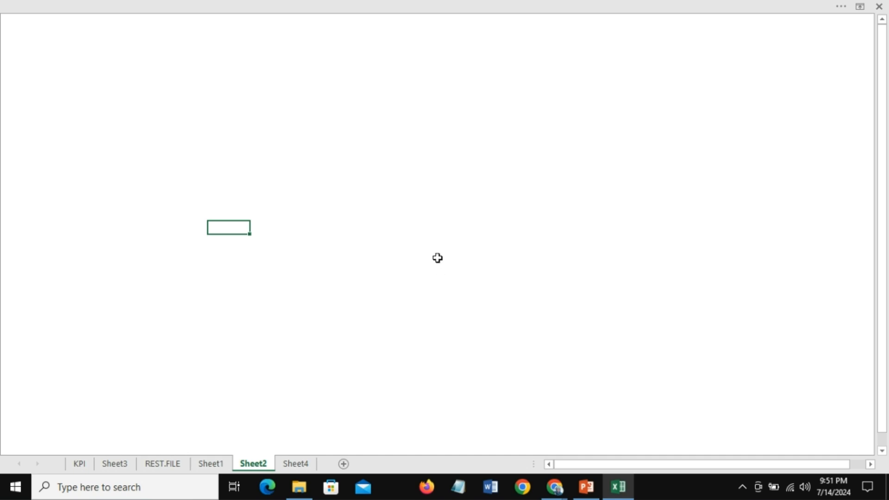
click(188, 6)
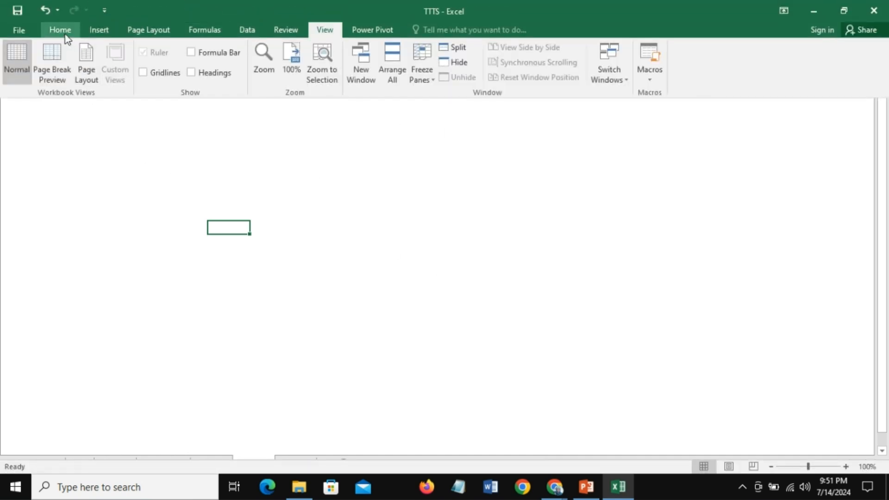
click(65, 33)
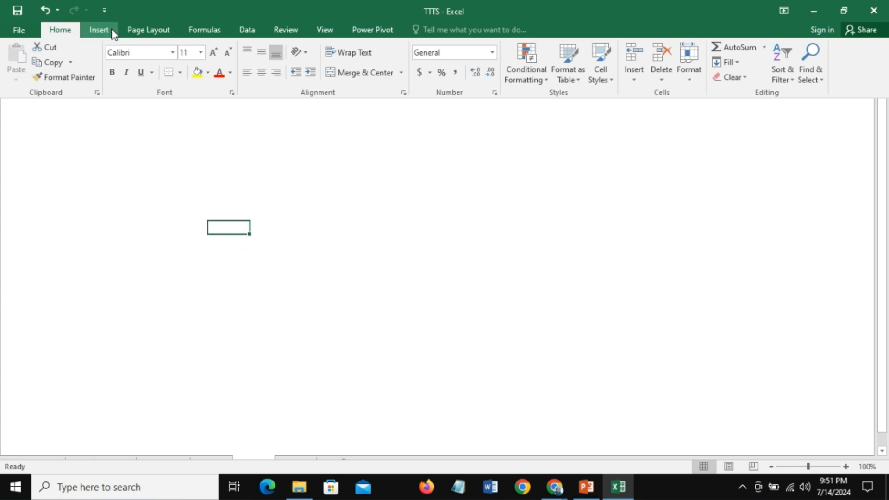
click(151, 32)
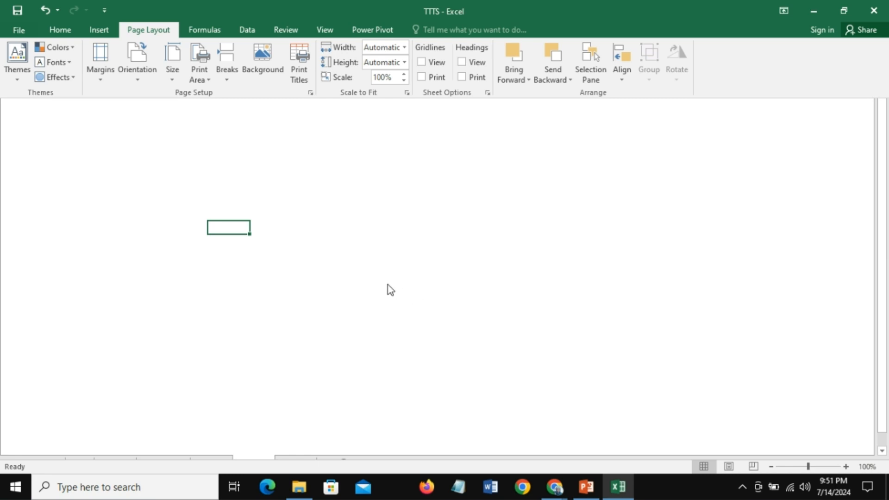
key(ctrl+shift+F1)
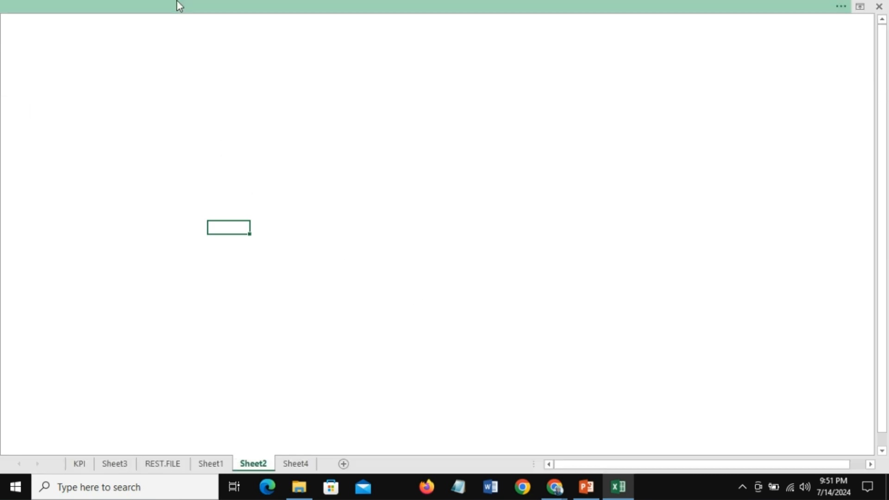
key(ctrl+shift+F1)
click(57, 32)
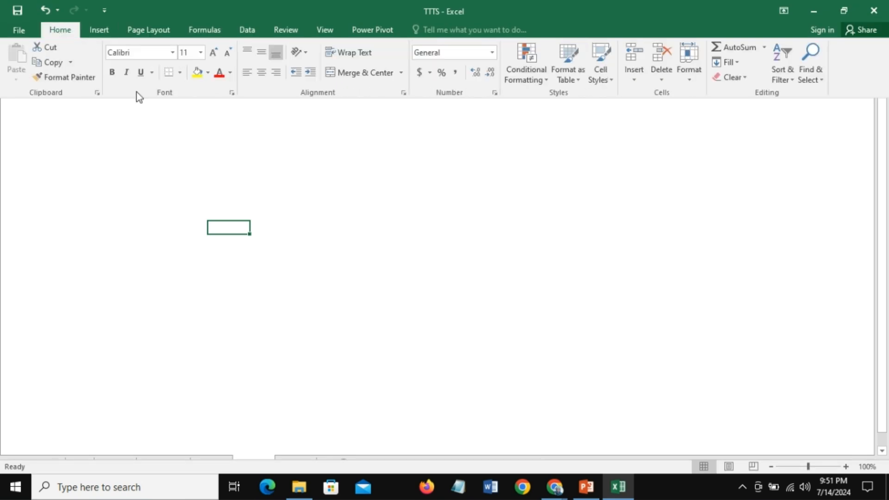
click(208, 74)
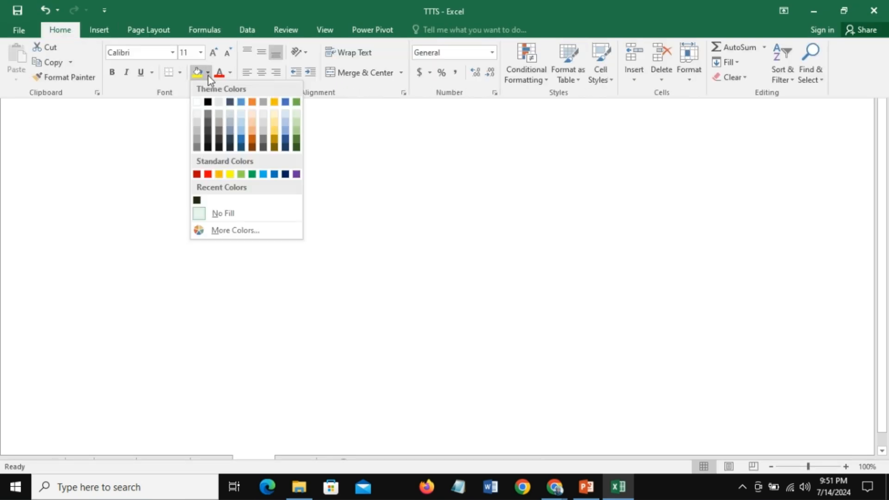
click(232, 232)
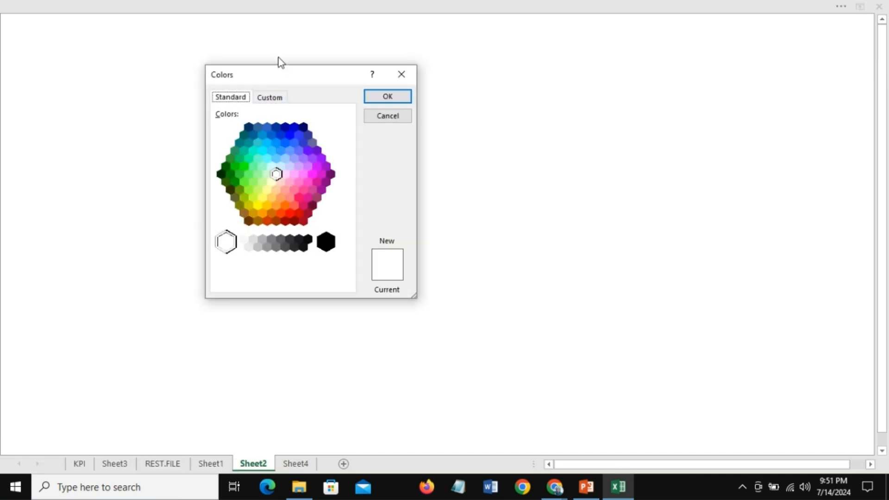
click(273, 97)
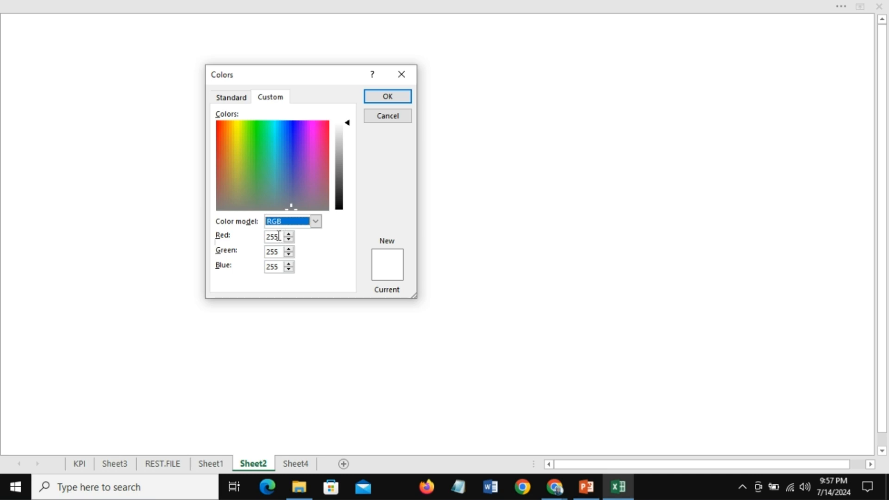
Set the custom fill colour's Red value to 25 and its Green value to 2.
click(278, 236)
key(BackSpace)
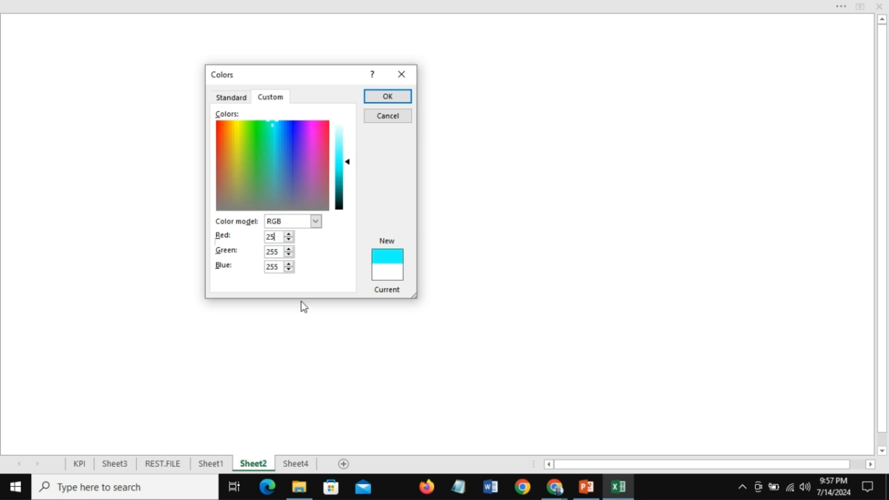
click(284, 251)
key(BackSpace)
key(BackSpace)
key(BackSpace)
text(2)
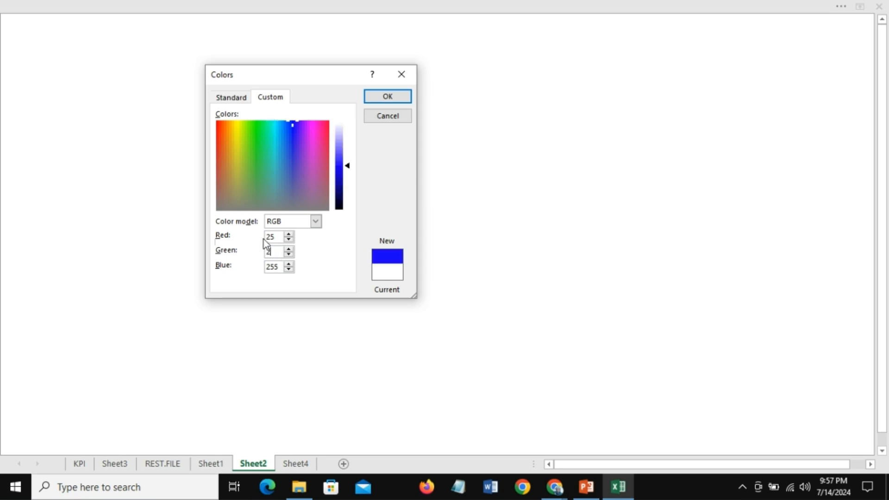
Try Blue values of 2, 15 and 35 for the custom fill colour.
click(280, 268)
key(BackSpace)
key(BackSpace)
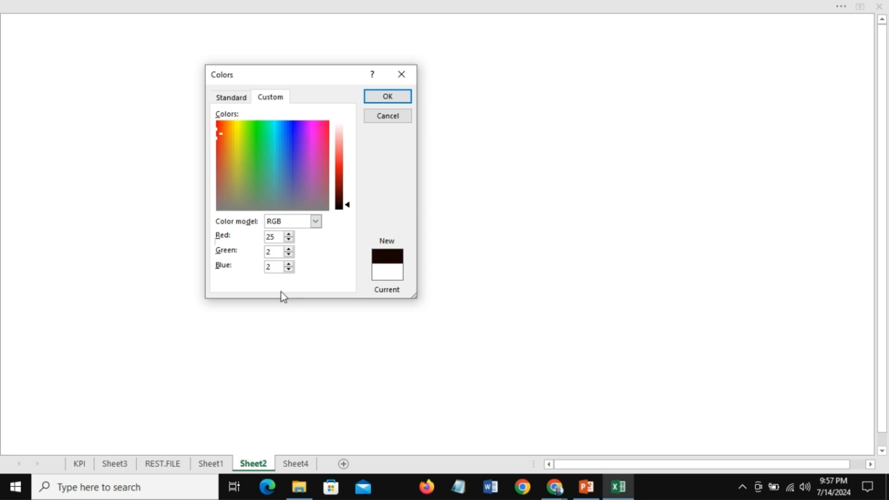
key(BackSpace)
text(15)
key(BackSpace)
key(BackSpace)
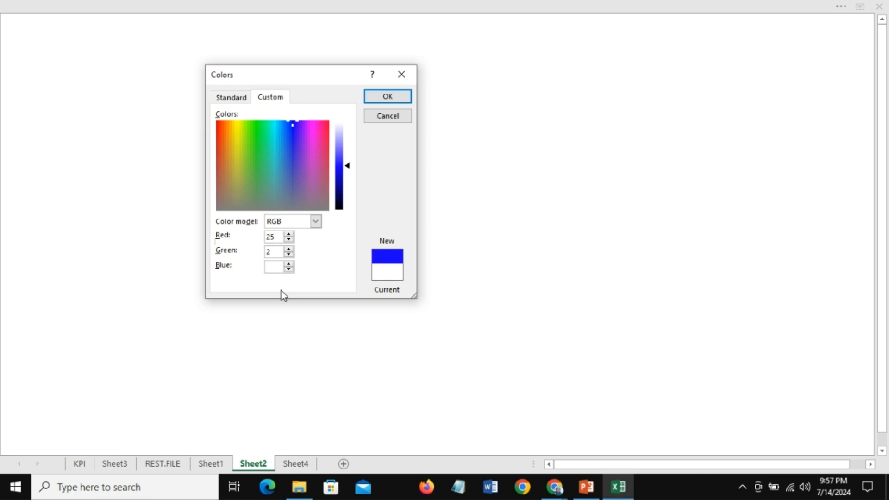
text(35)
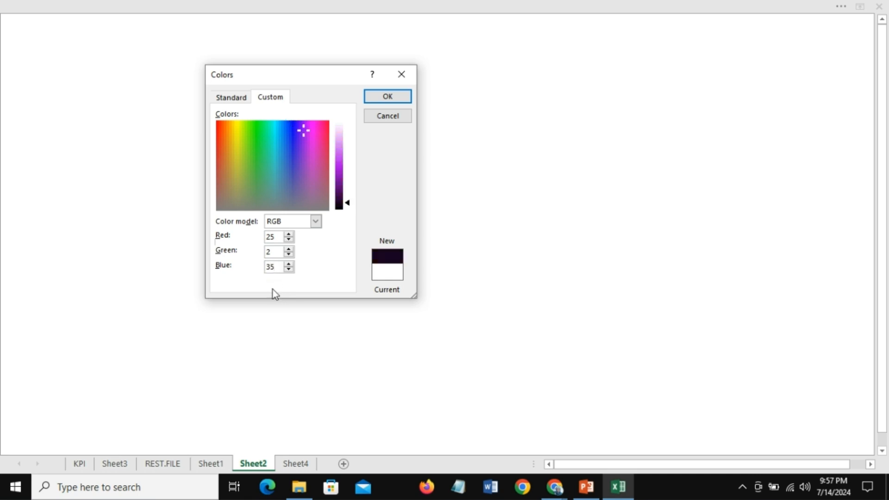
Set the custom fill colour's Blue value to 40 and clear its Red value.
key(BackSpace)
key(BackSpace)
text(0)
key(BackSpace)
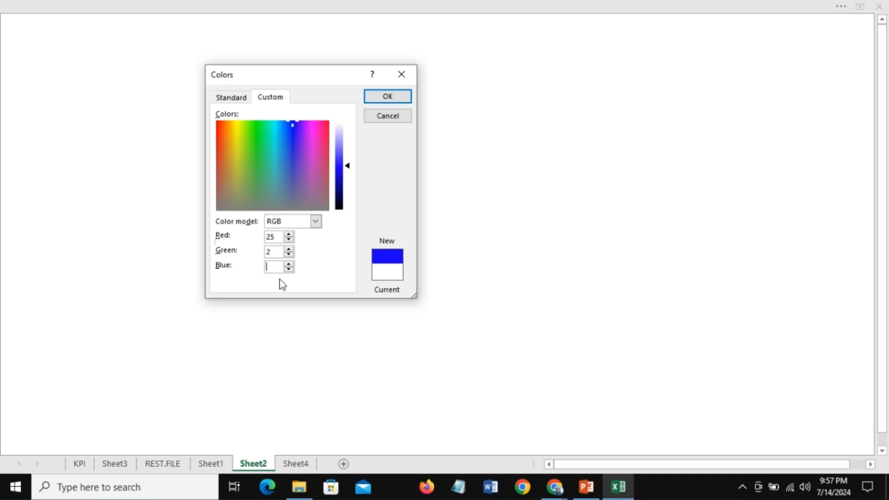
text(40)
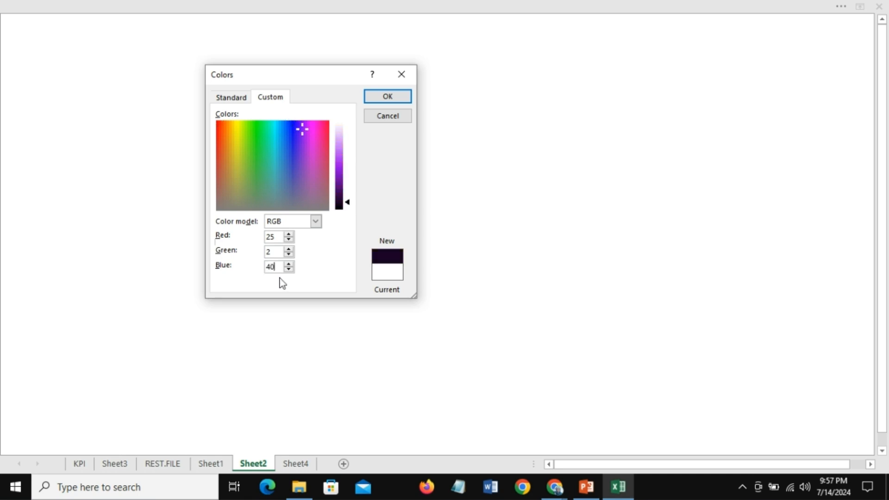
click(276, 237)
key(BackSpace)
key(BackSpace)
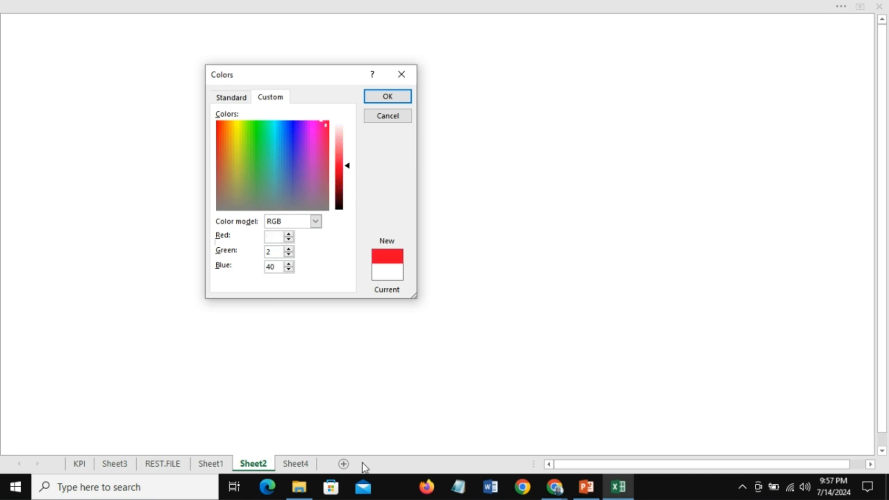
Pick an orange with RGB 241, 97, 17 from the colour spectrum and apply it as the cell's fill.
click(223, 130)
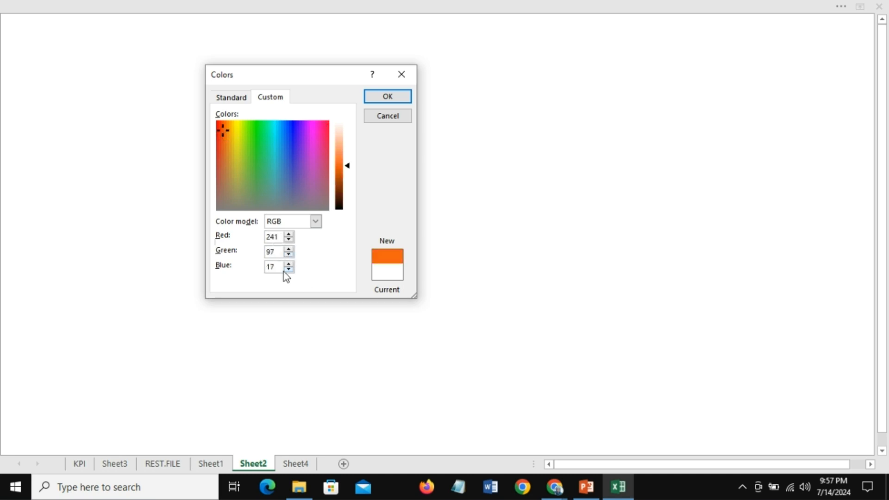
click(388, 98)
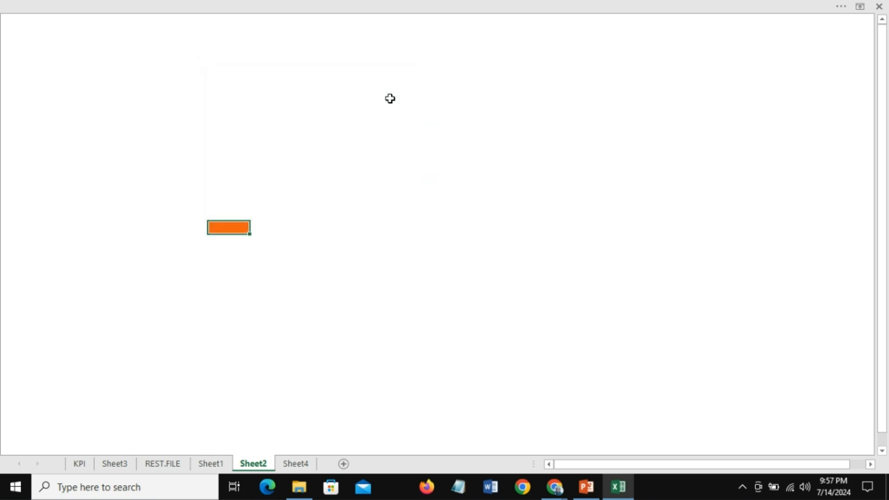
Reapply the recently used orange fill to the selected cell and hide the ribbon again.
click(225, 3)
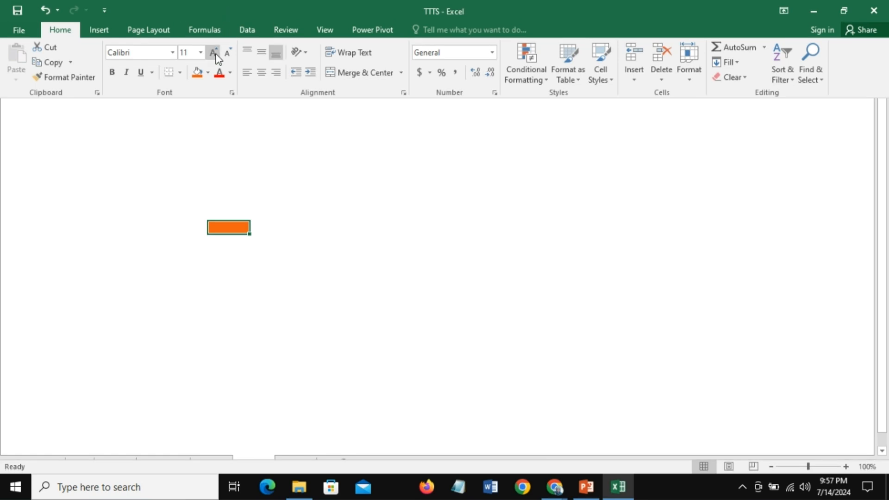
click(209, 72)
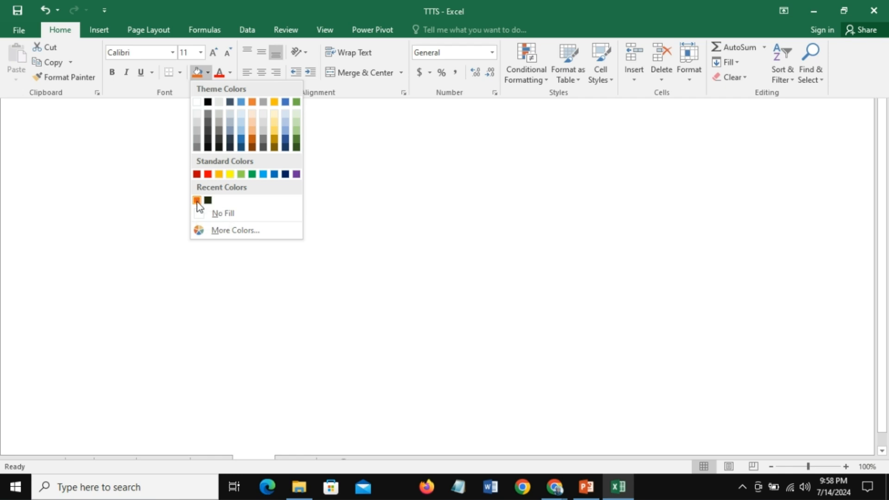
click(198, 200)
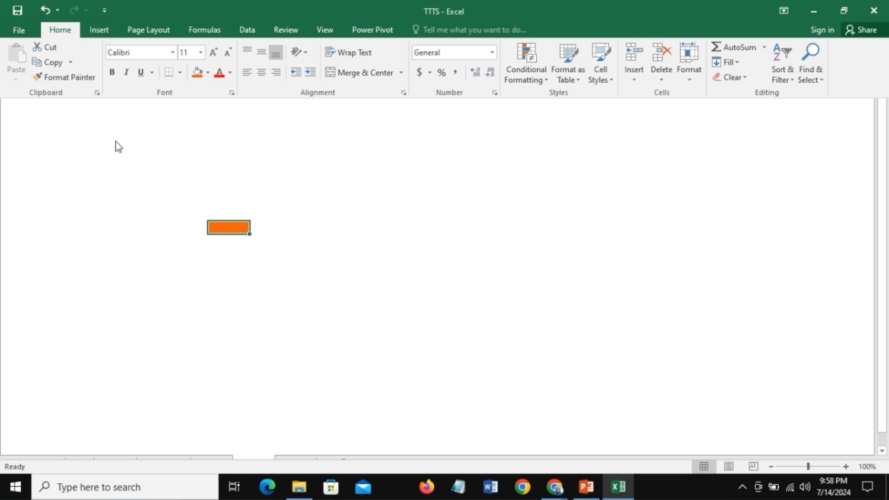
click(207, 72)
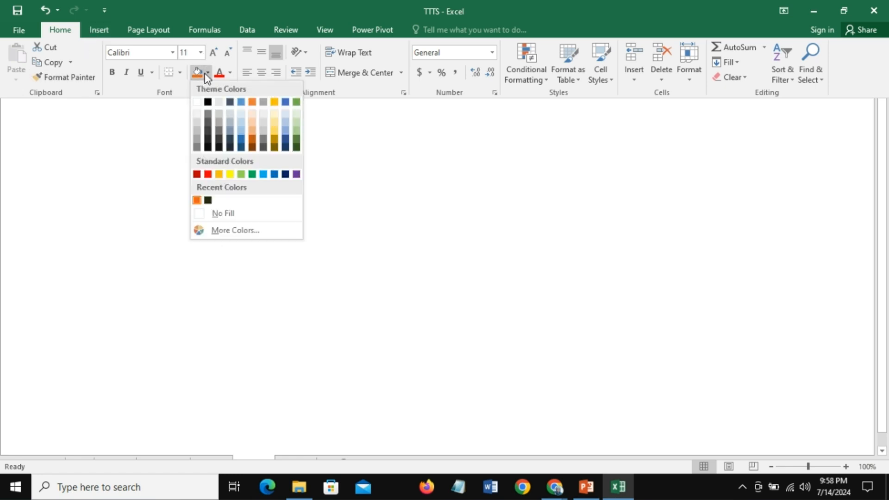
click(196, 200)
key(ctrl+shift+F1)
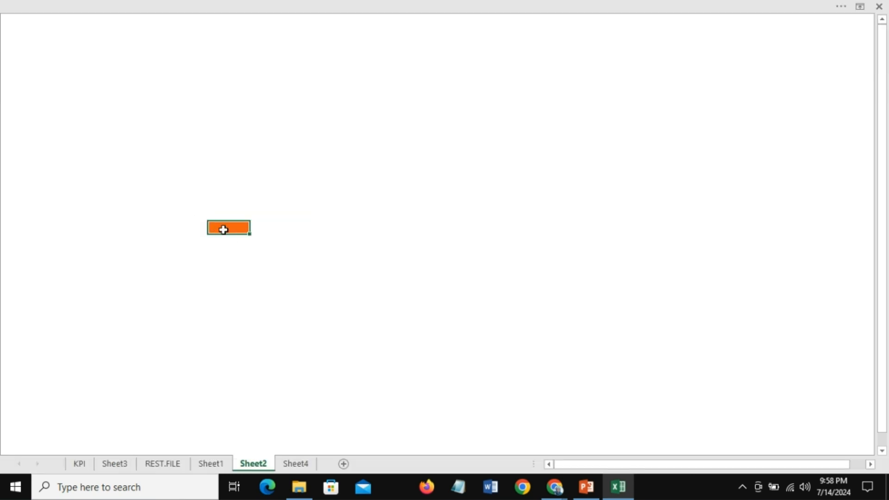
Check the RGB values of the orange cell's fill in the custom colour settings, leaving the colour as is.
right_click(223, 230)
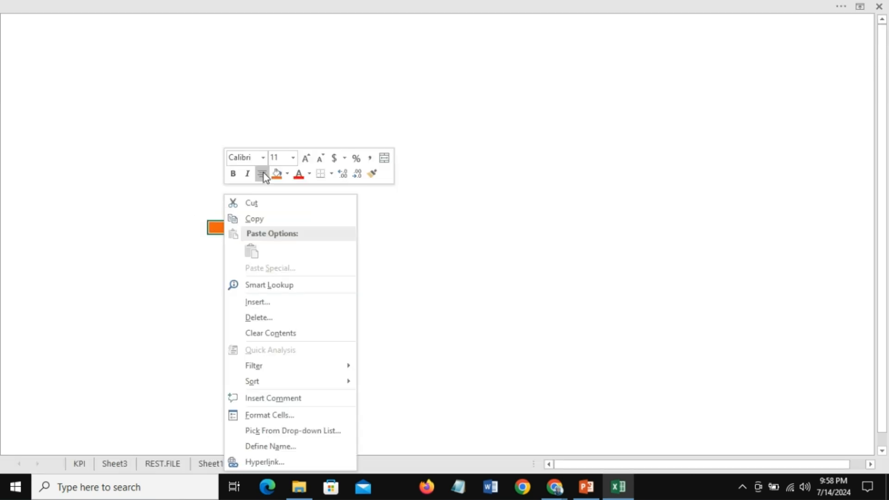
click(288, 175)
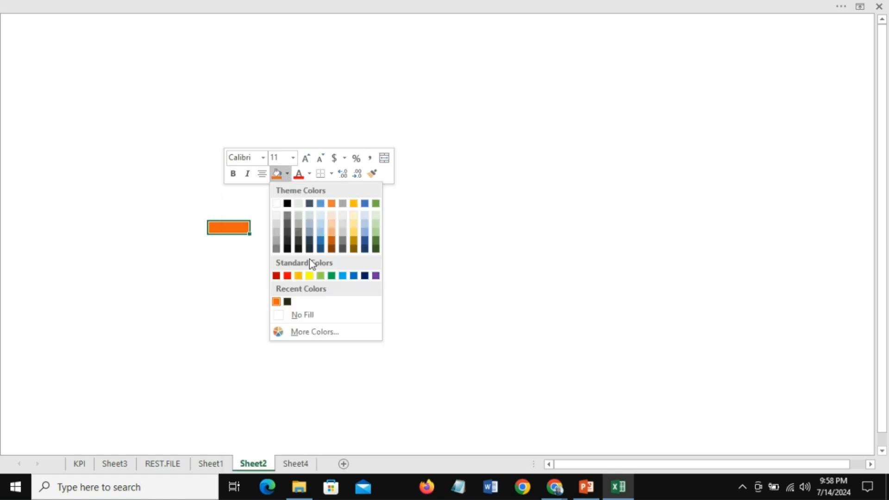
click(317, 331)
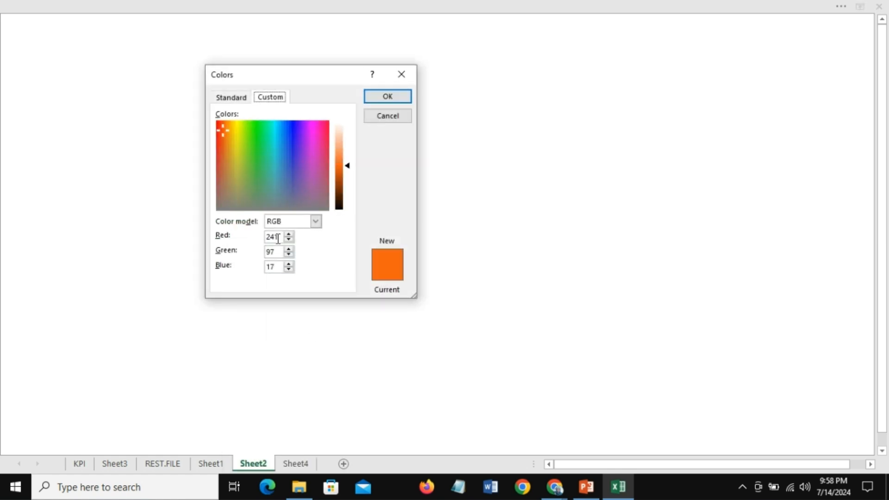
click(404, 74)
Enter 241,97,17 in the cell two rows below the orange cell and reselect that cell.
click(221, 253)
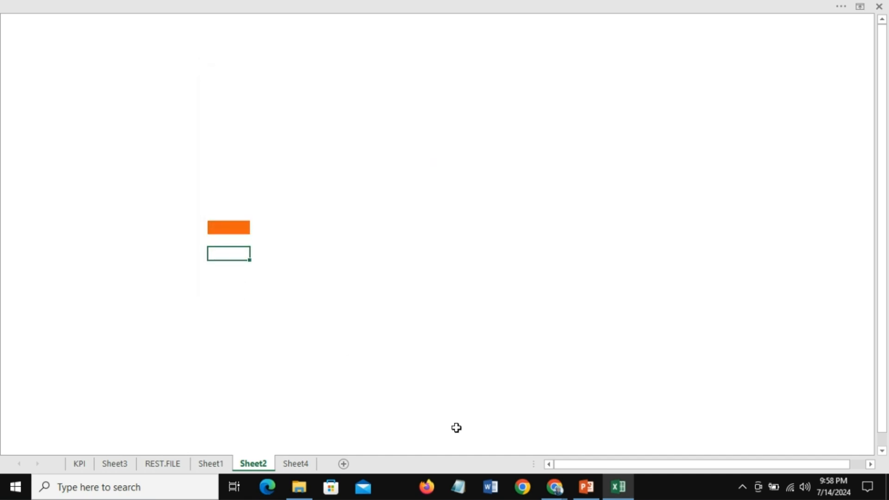
text(241,97,17)
key(Return)
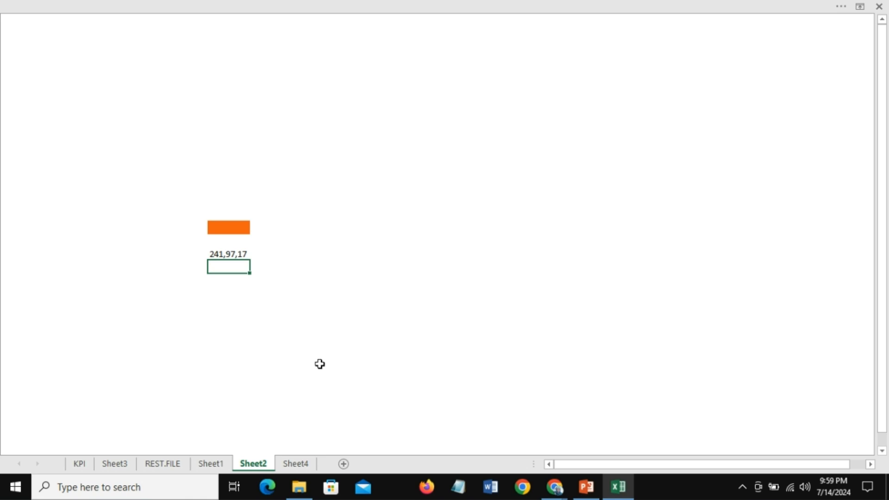
click(223, 254)
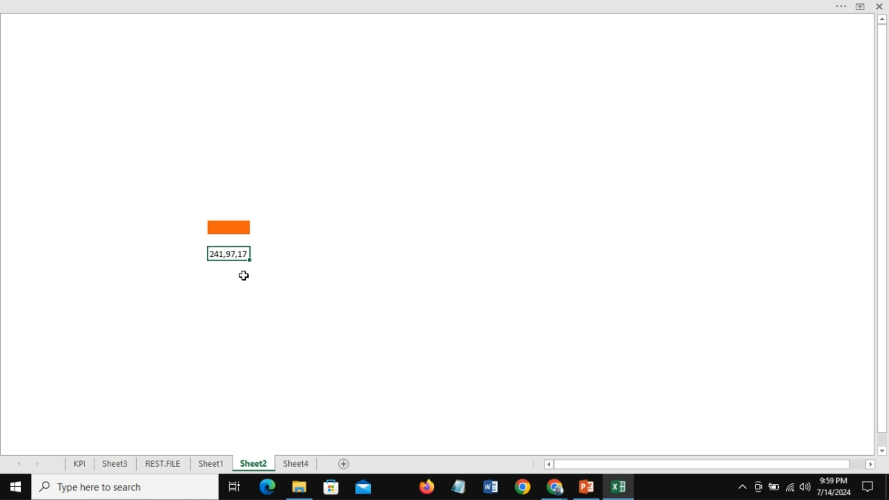
Start creating a new custom set of theme colours for the workbook.
click(262, 3)
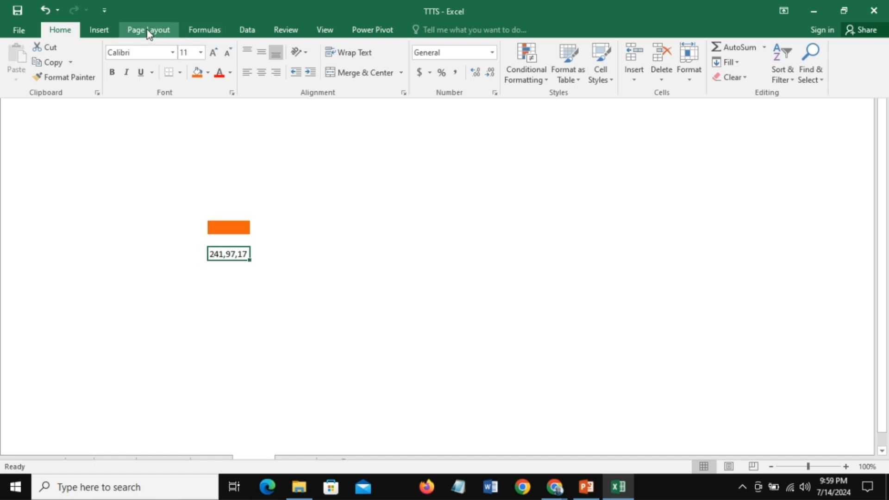
click(147, 32)
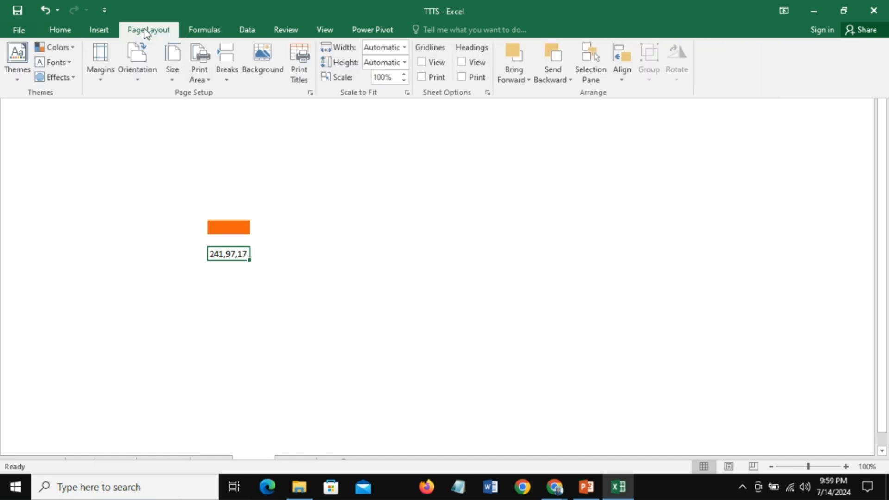
click(73, 52)
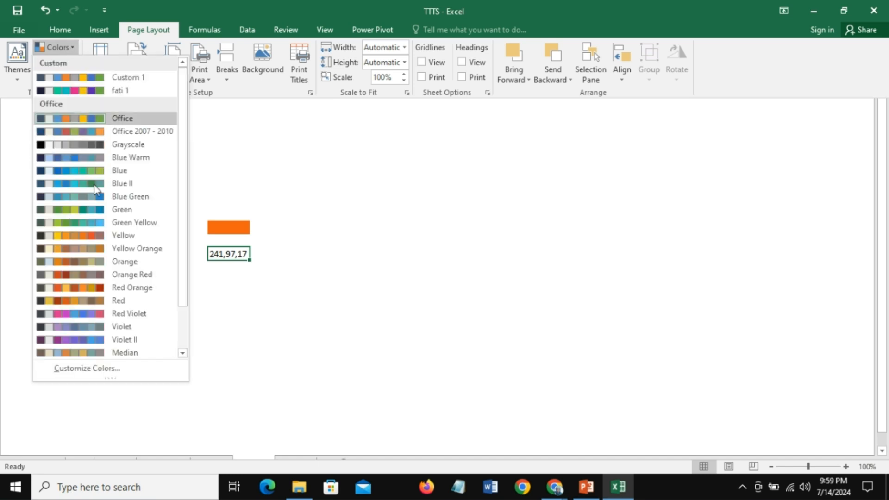
click(86, 367)
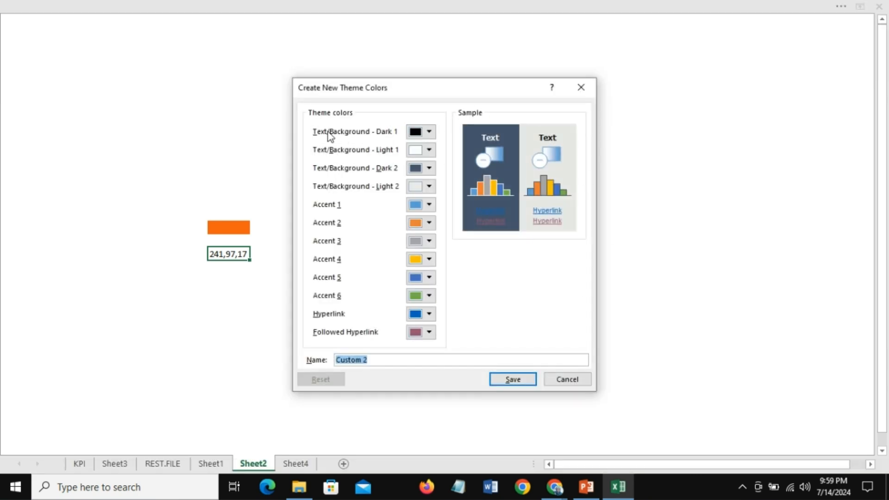
Set the Text/Background - Dark 1 theme colour to a custom RGB of 241, 97, 17.
click(428, 132)
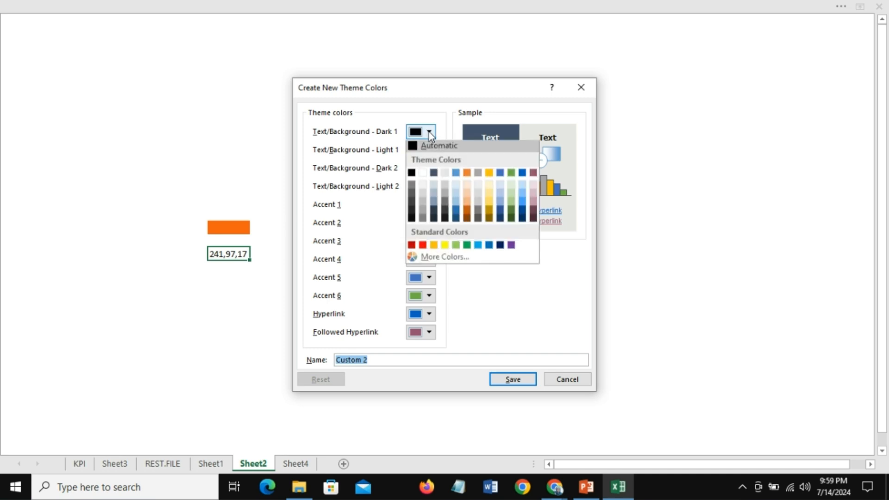
click(448, 258)
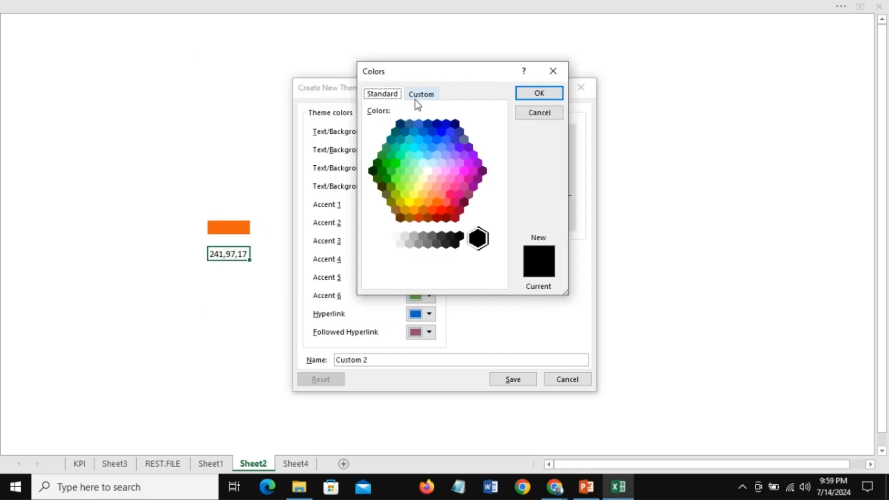
click(419, 93)
click(425, 233)
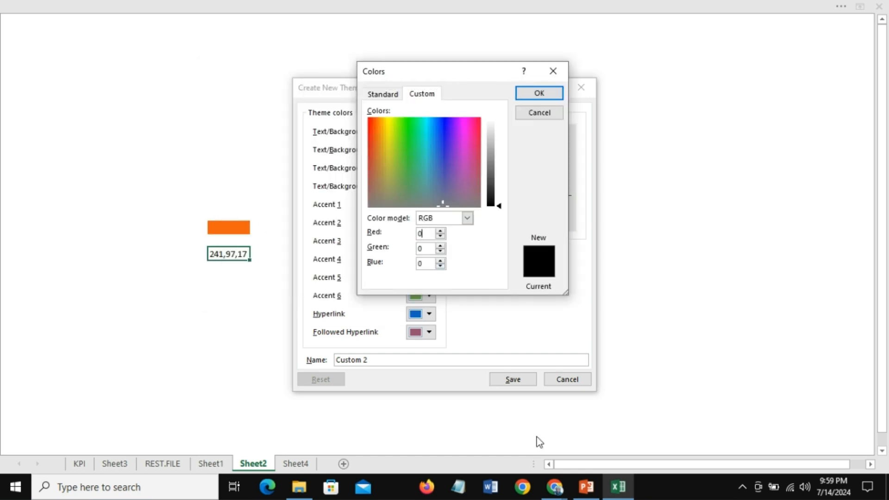
text(241)
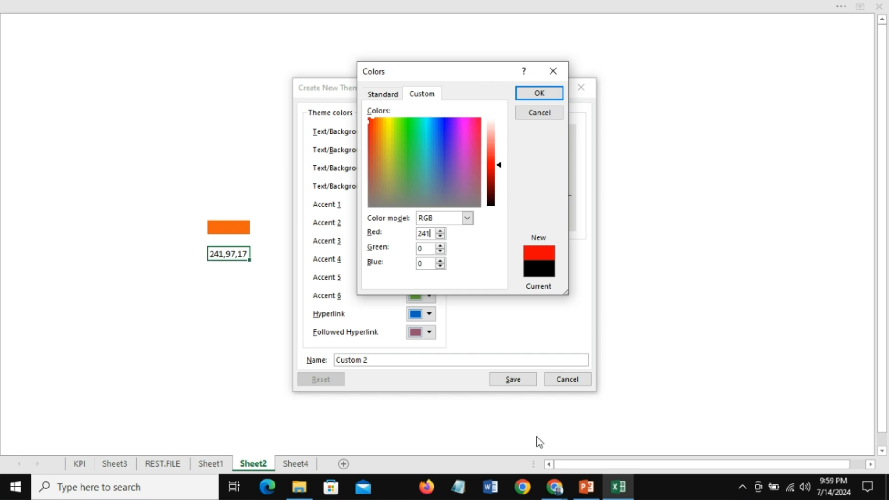
double_click(429, 249)
text(97)
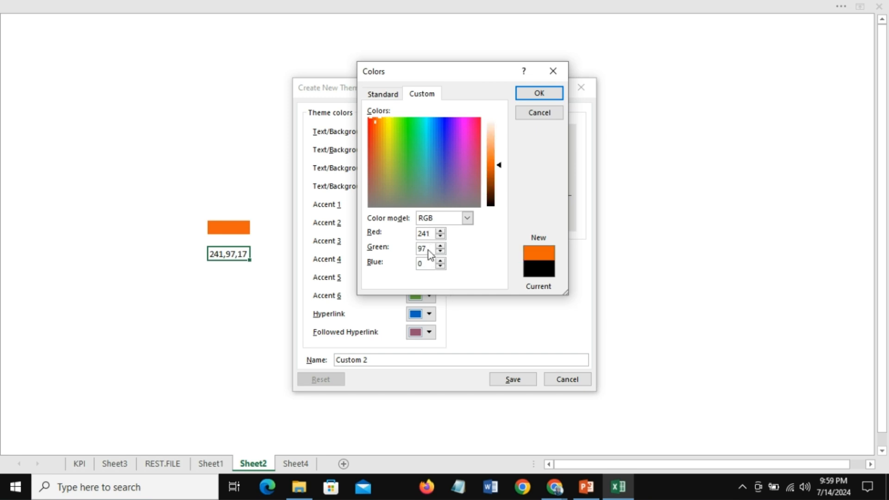
click(429, 265)
key(BackSpace)
text(17)
click(529, 94)
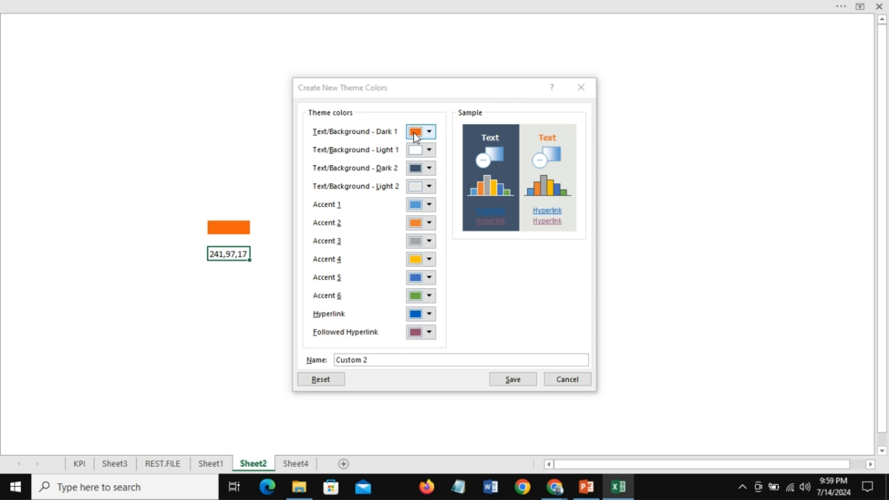
Name the new theme colour set "background" and save it.
drag(371, 362, 335, 361)
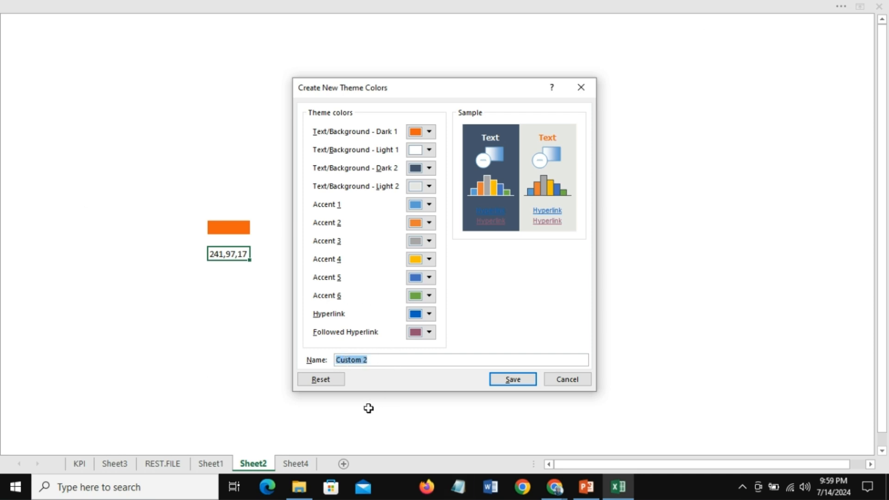
text(b)
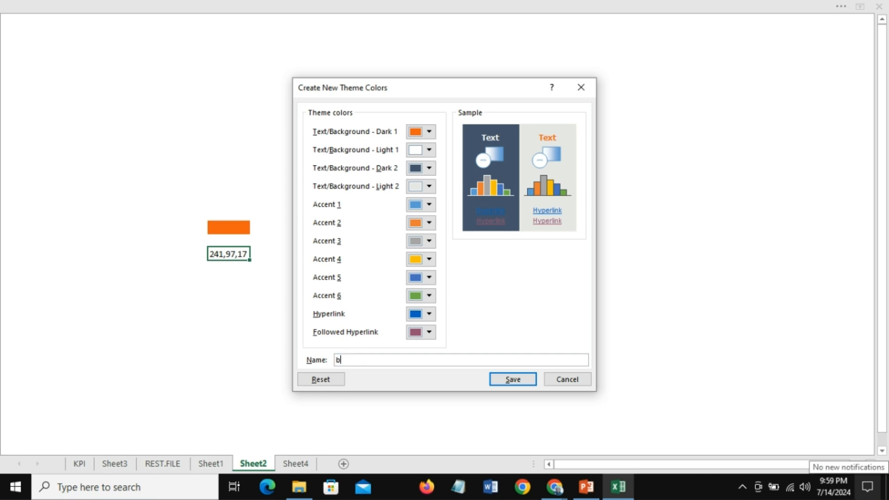
text(ackground)
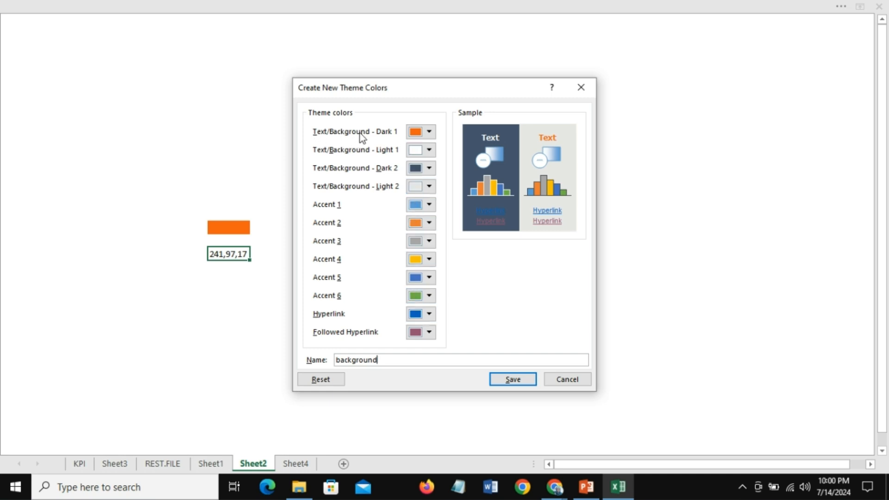
click(514, 380)
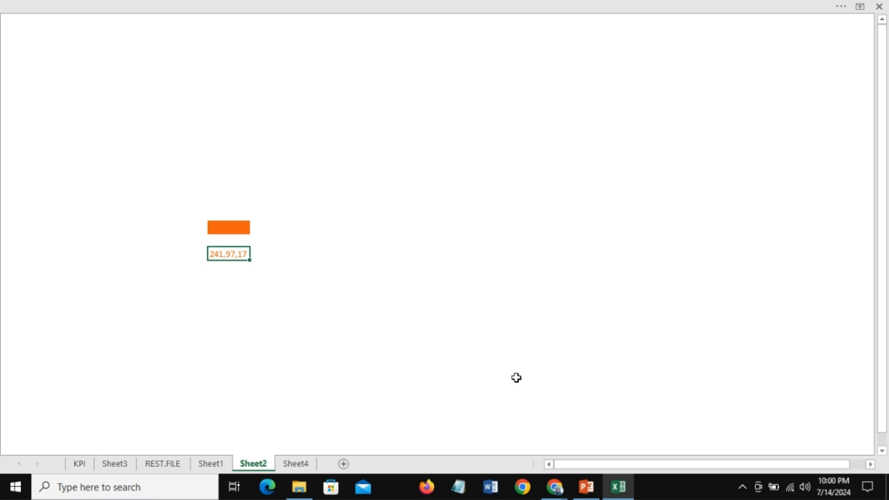
Apply the custom theme colour set "background" to the workbook.
click(122, 7)
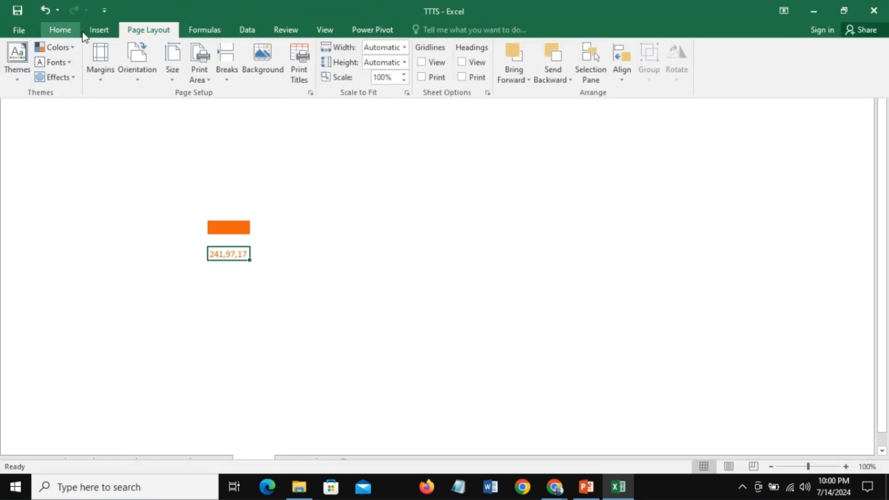
click(60, 30)
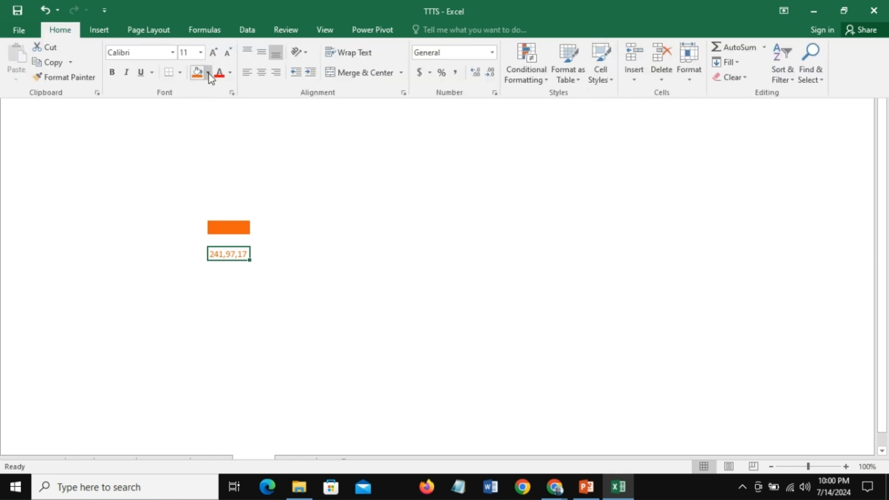
click(148, 30)
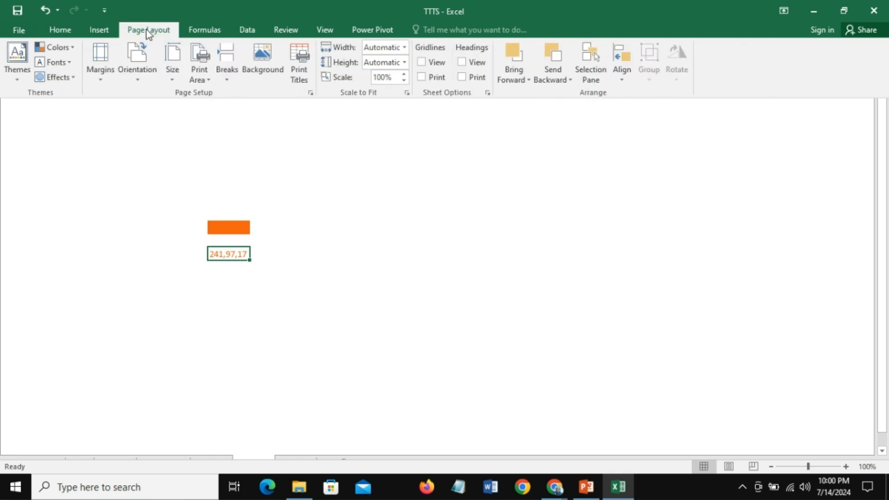
click(73, 47)
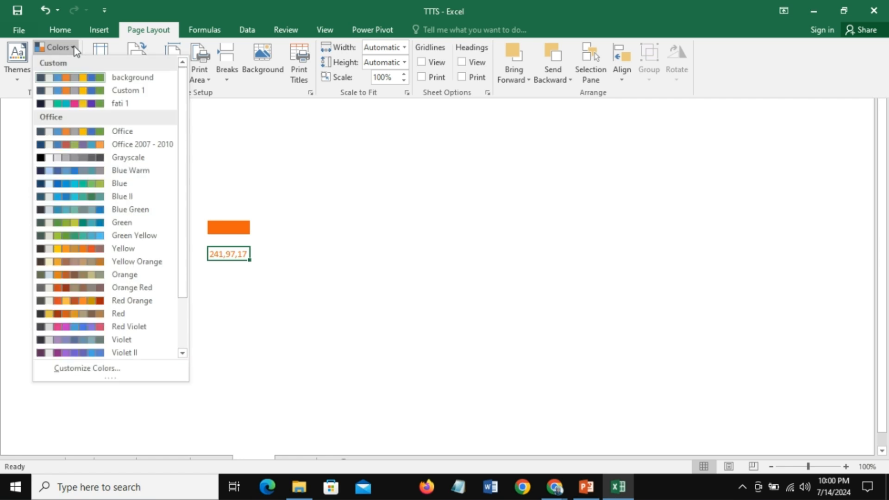
click(124, 79)
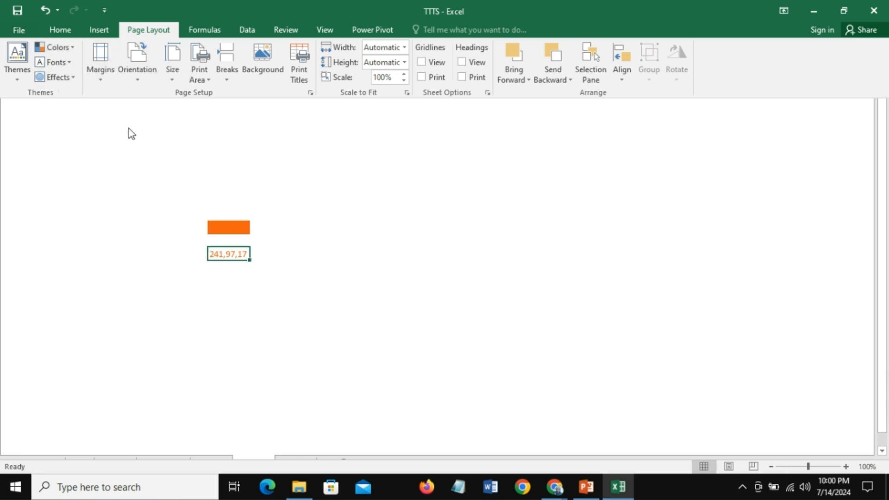
Preview the Orange, Text 1, Darker 50% fill on the 241,97,17 cell without applying it, and hide the ribbon.
click(60, 31)
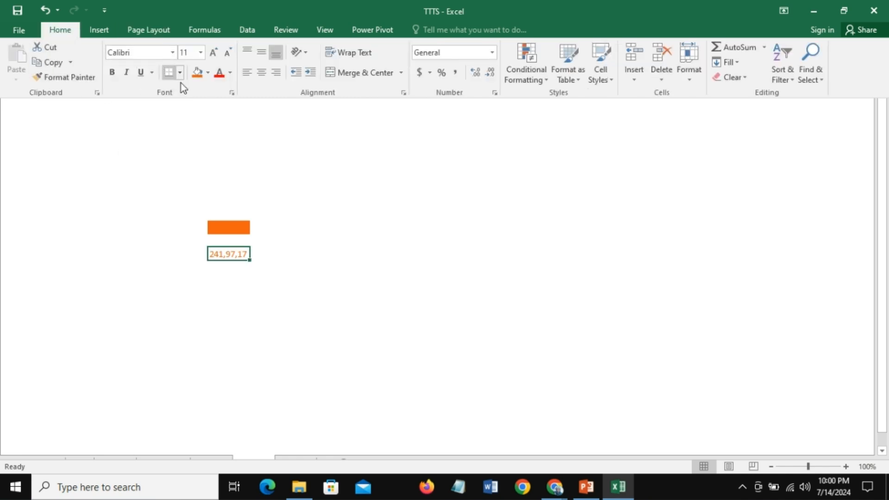
click(207, 72)
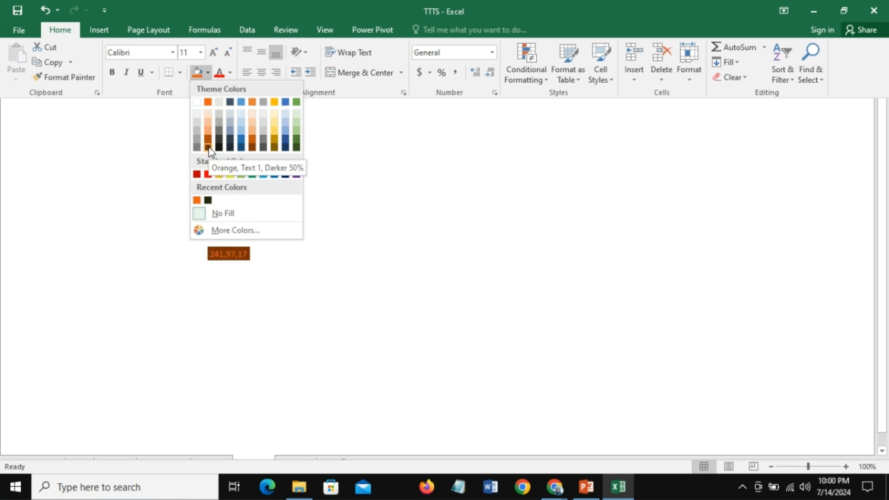
key(Escape)
key(ctrl+shift+F1)
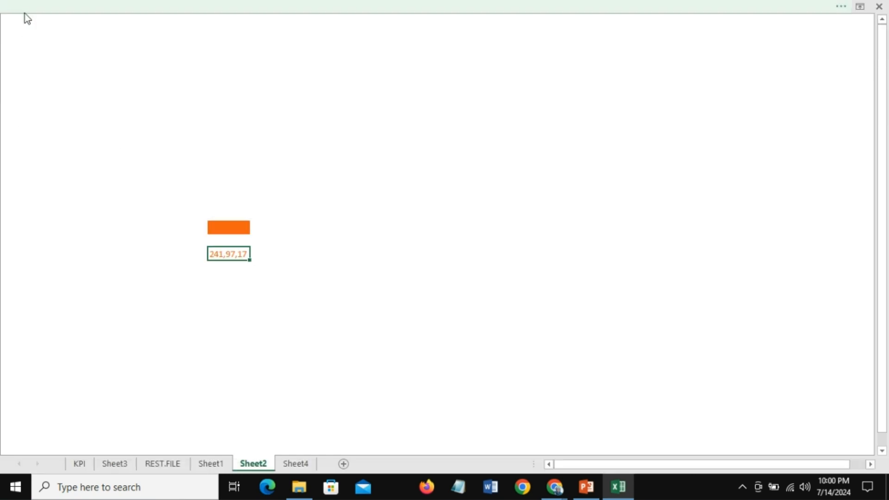
Fill the whole sheet with the theme colour Orange, Text 1, Darker 50% and hide the ribbon.
click(14, 22)
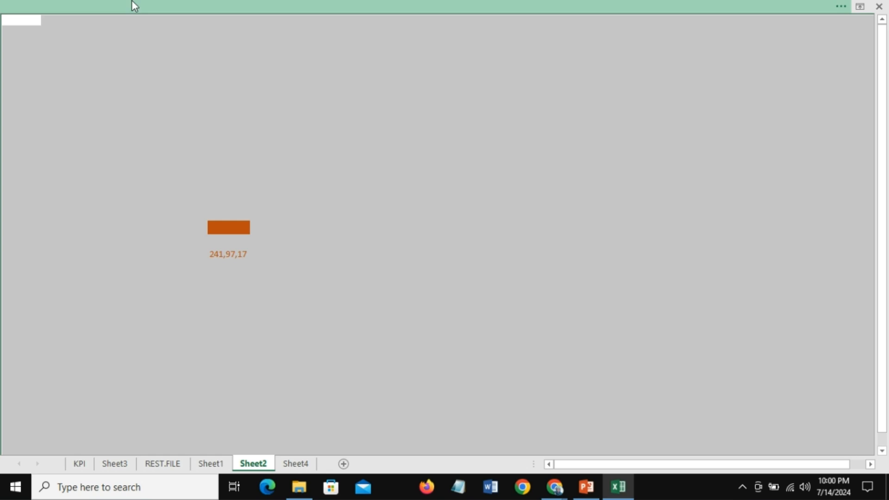
click(134, 5)
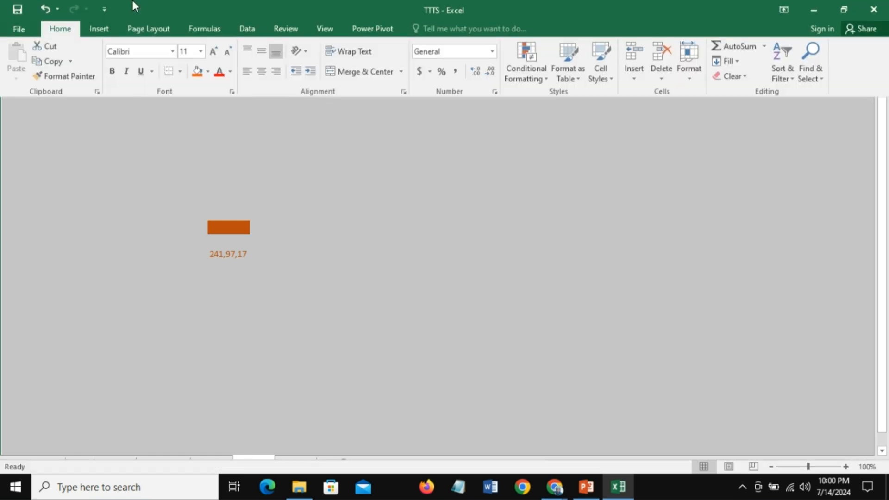
click(212, 80)
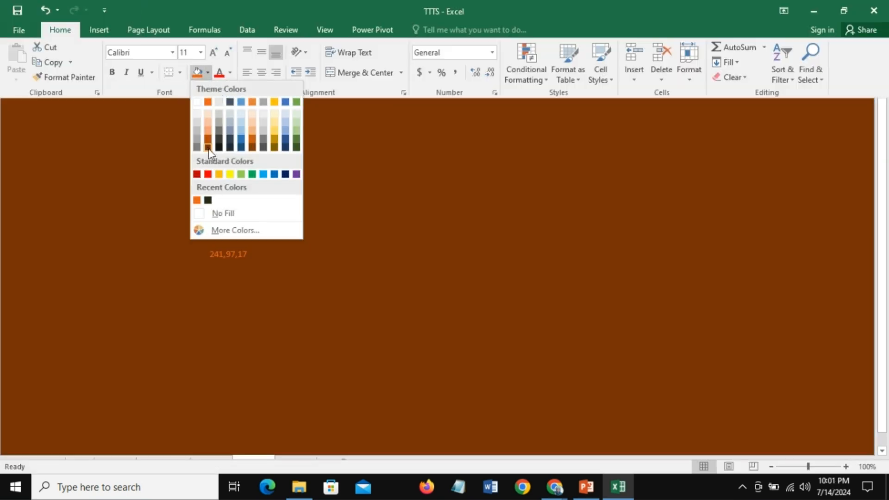
click(207, 147)
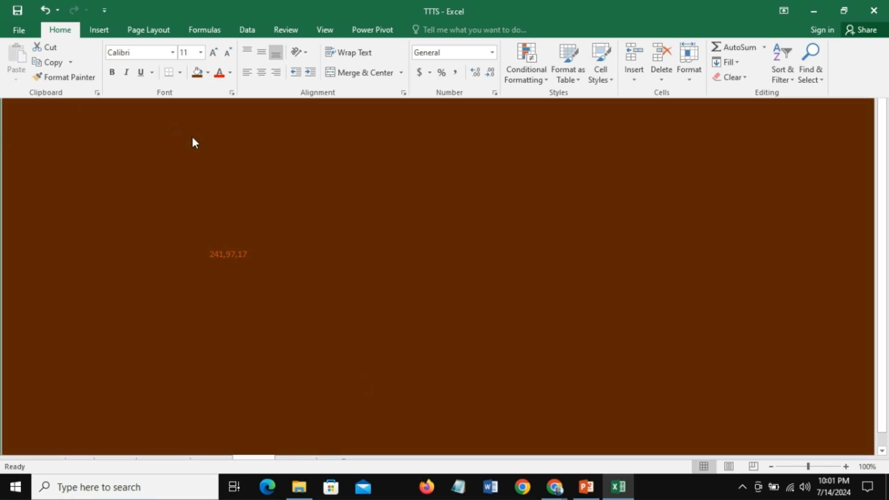
click(210, 74)
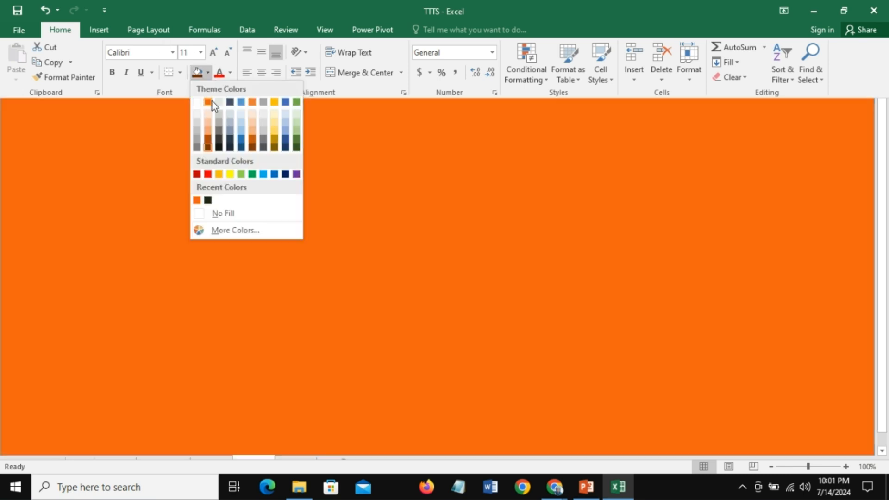
click(448, 312)
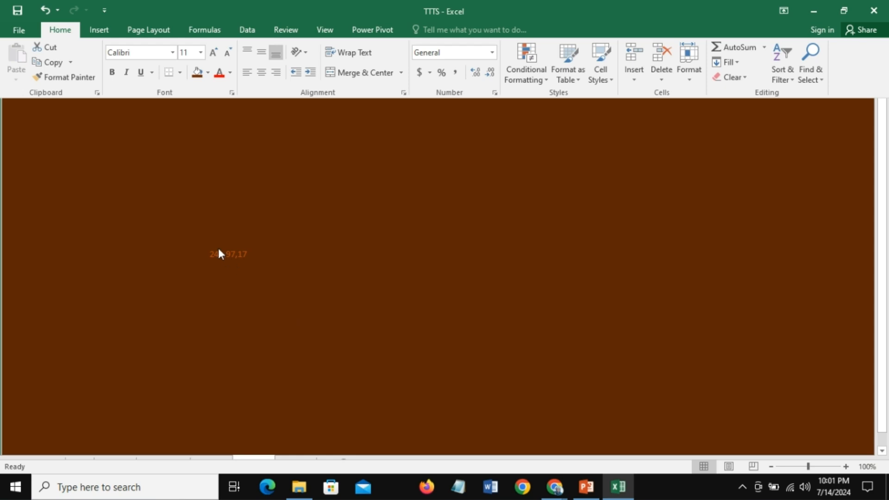
key(ctrl+shift+F1)
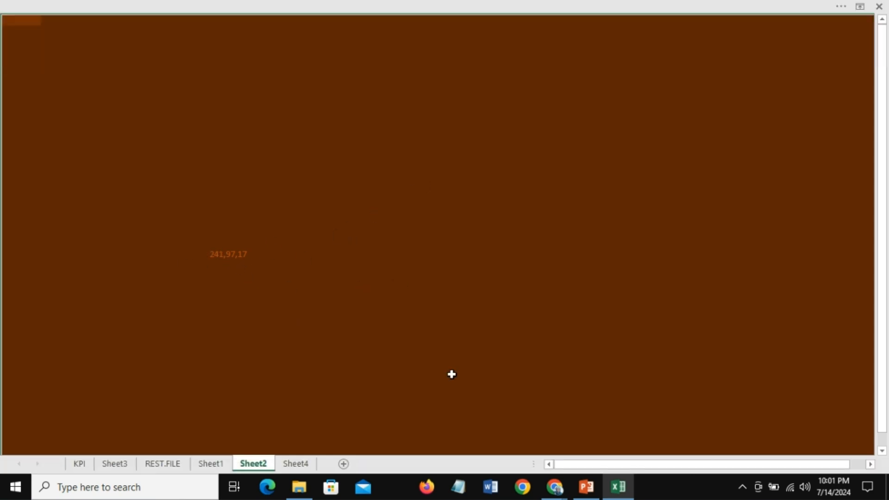